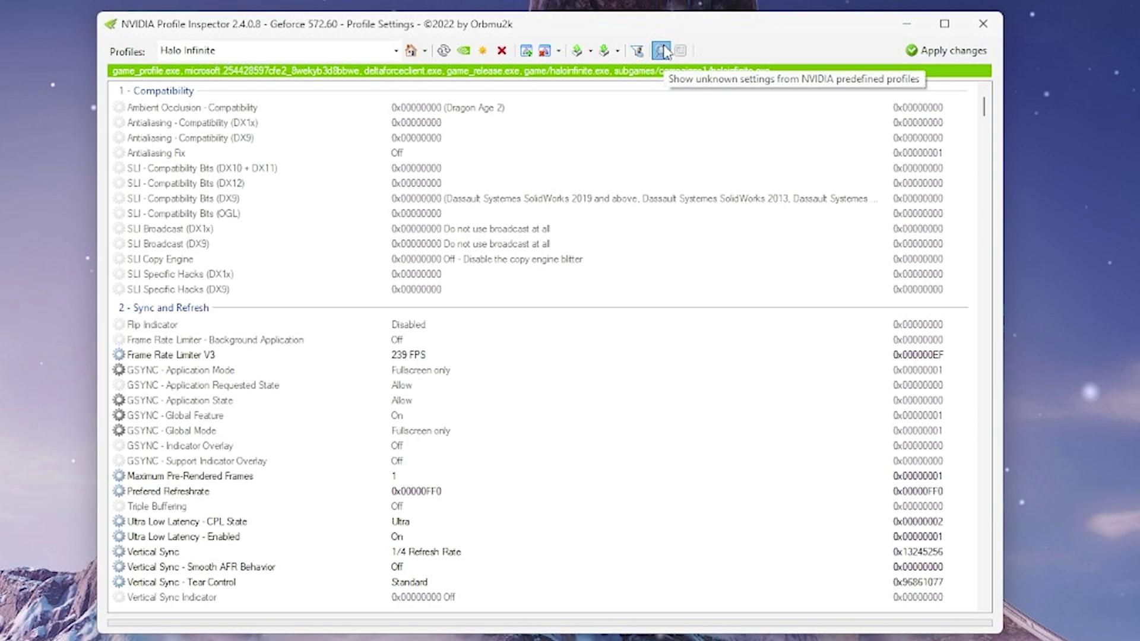
scroll(458, 432, "down", 5)
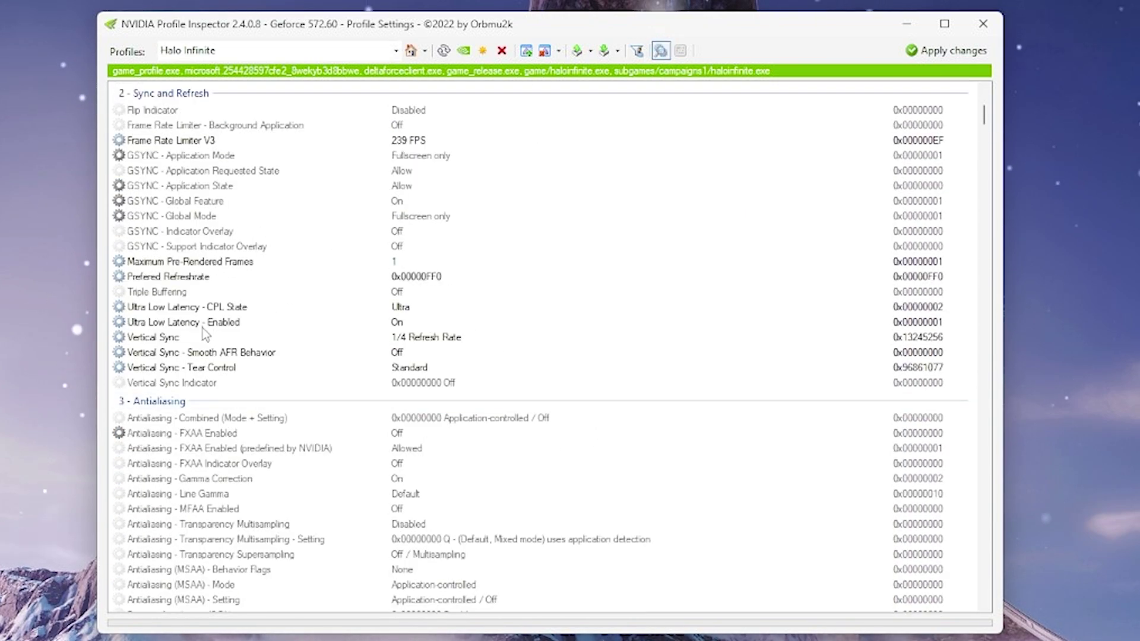
left_click(421, 337)
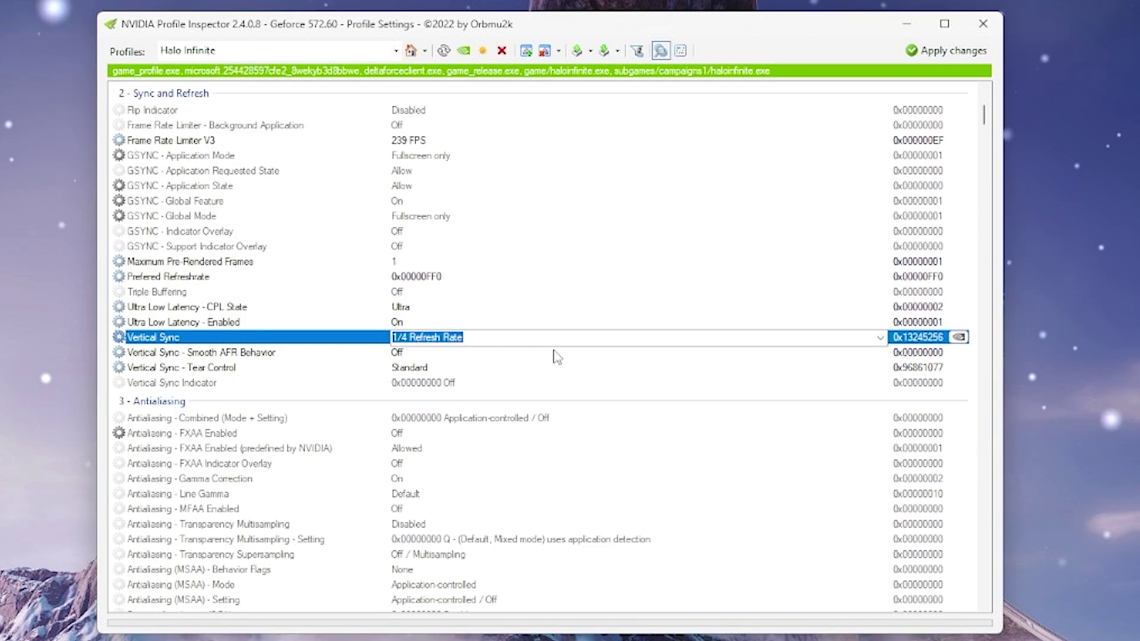
left_click(828, 352)
left_click(490, 336)
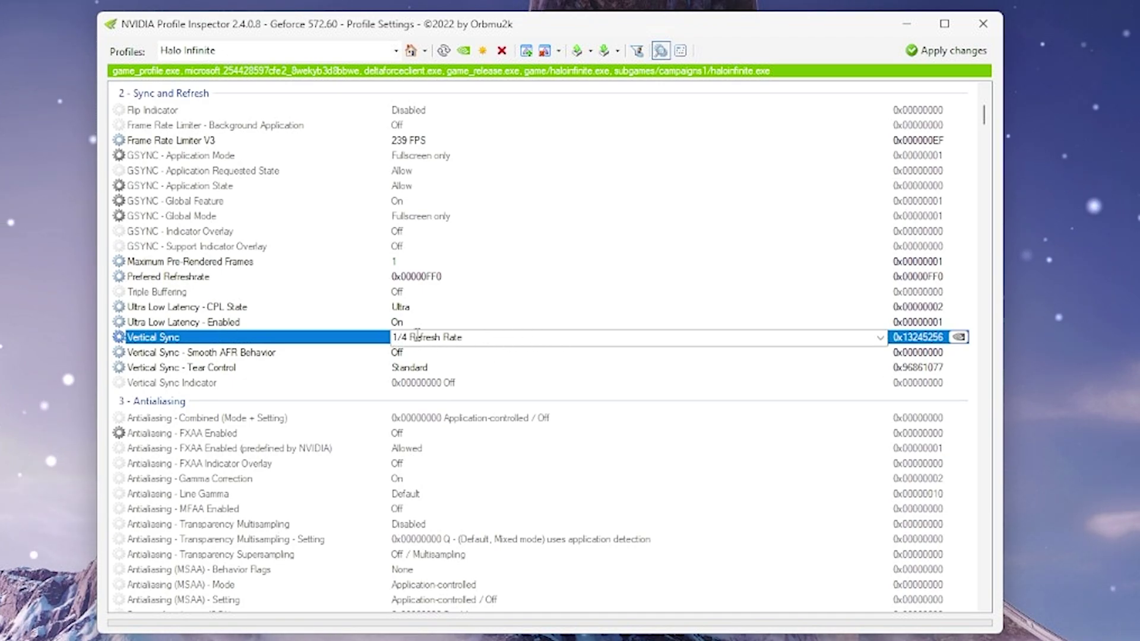
key("Down")
key("Down")
key("Down")
key("Down")
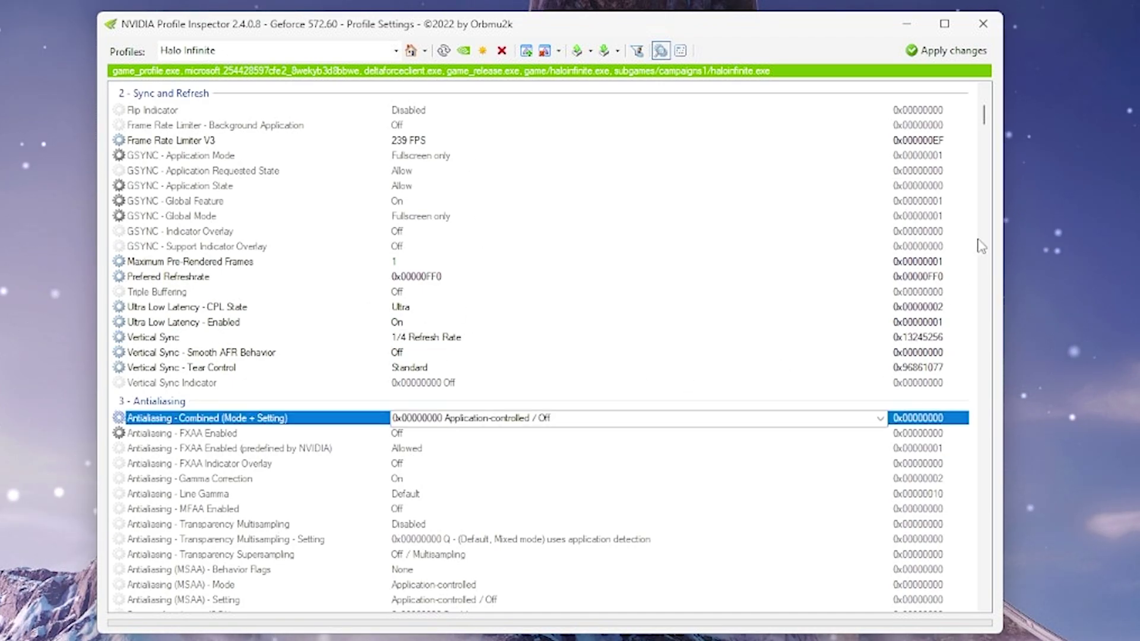
scroll(582, 310, "down", 5)
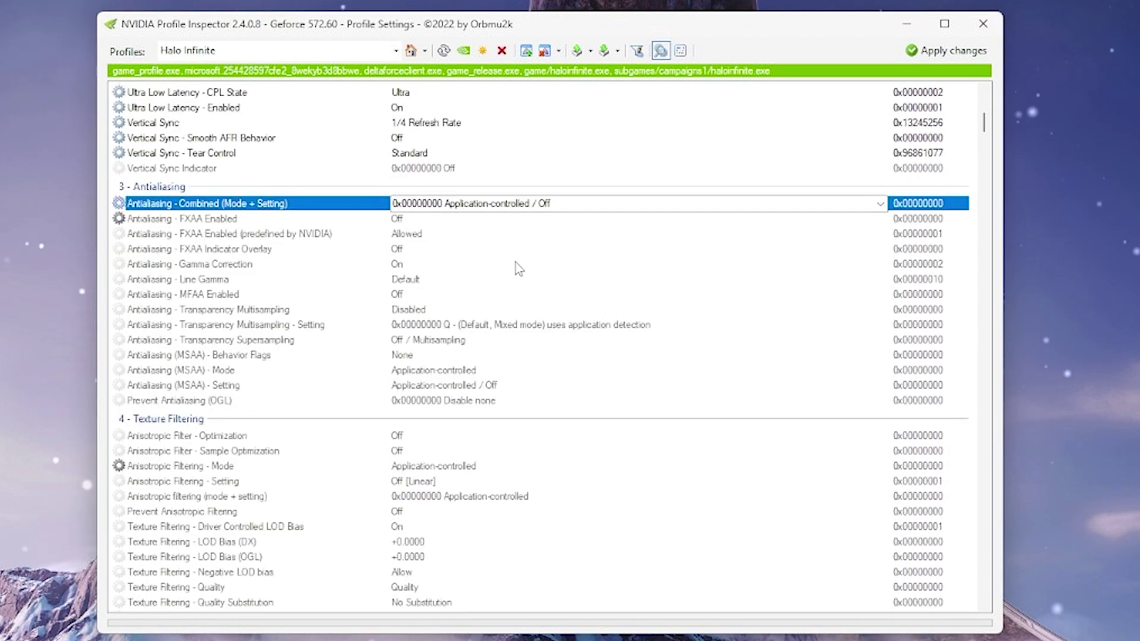
Step: Filter the Halo Infinite profile's settings list to entries matching 'vsync'
key("ctrl+f")
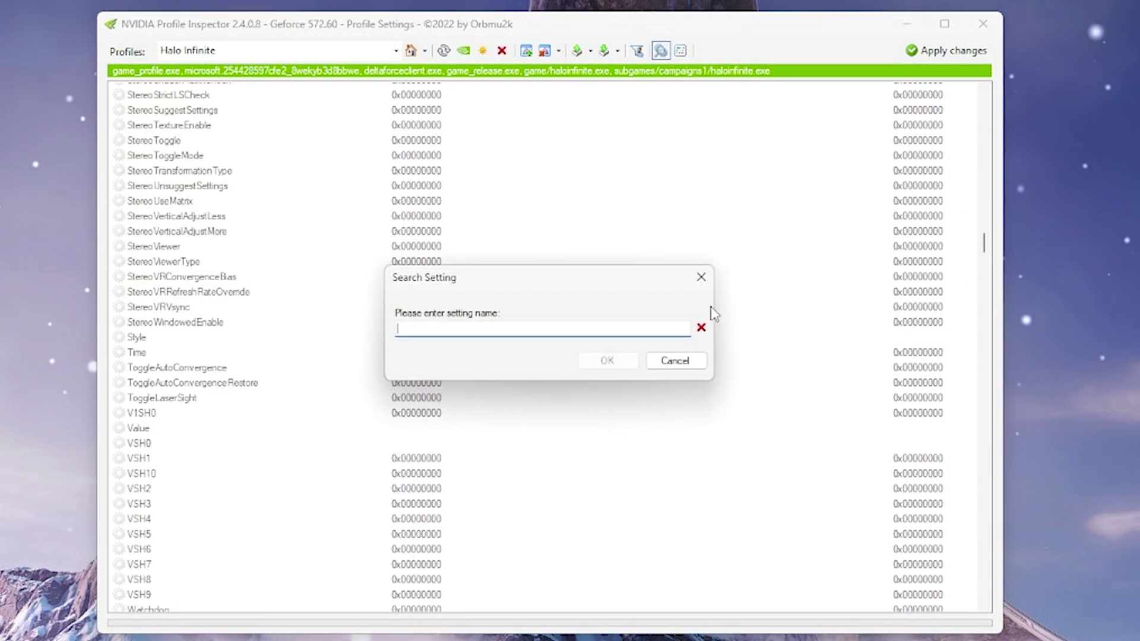
type("vsync")
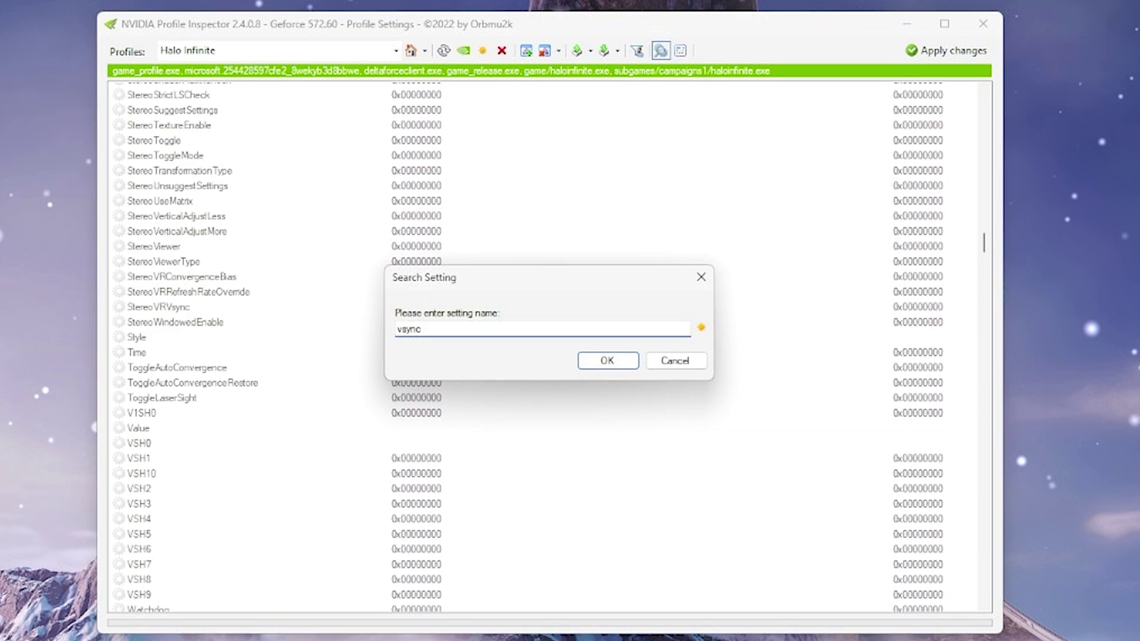
key("Return")
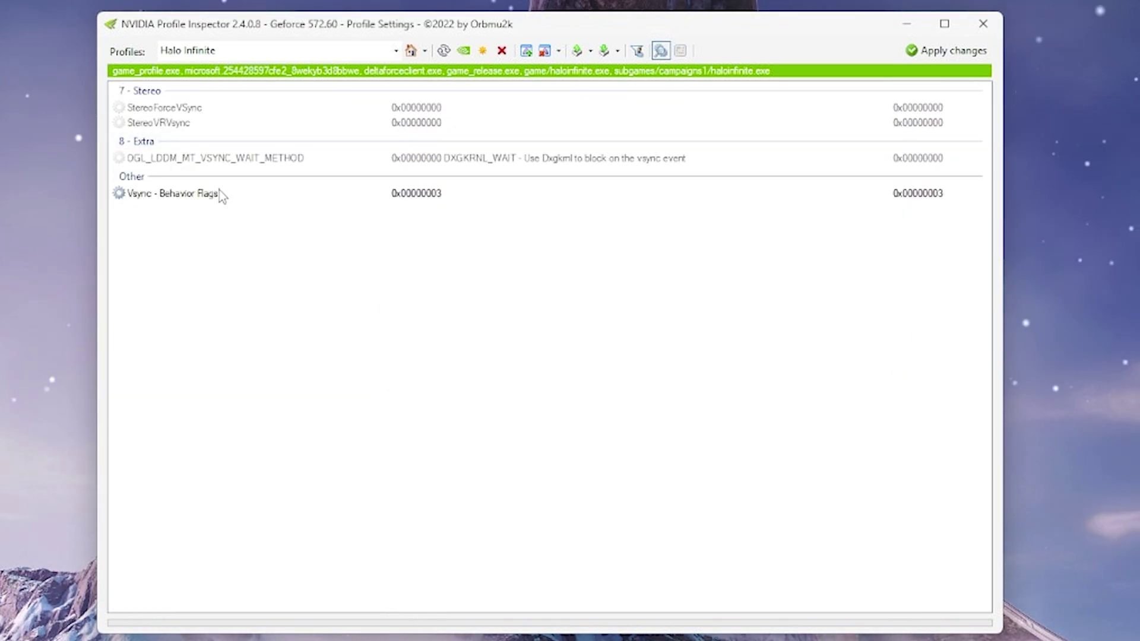
Step: Change Vsync - Behavior Flags from 0x00000000 to 0x00000003
left_click(527, 196)
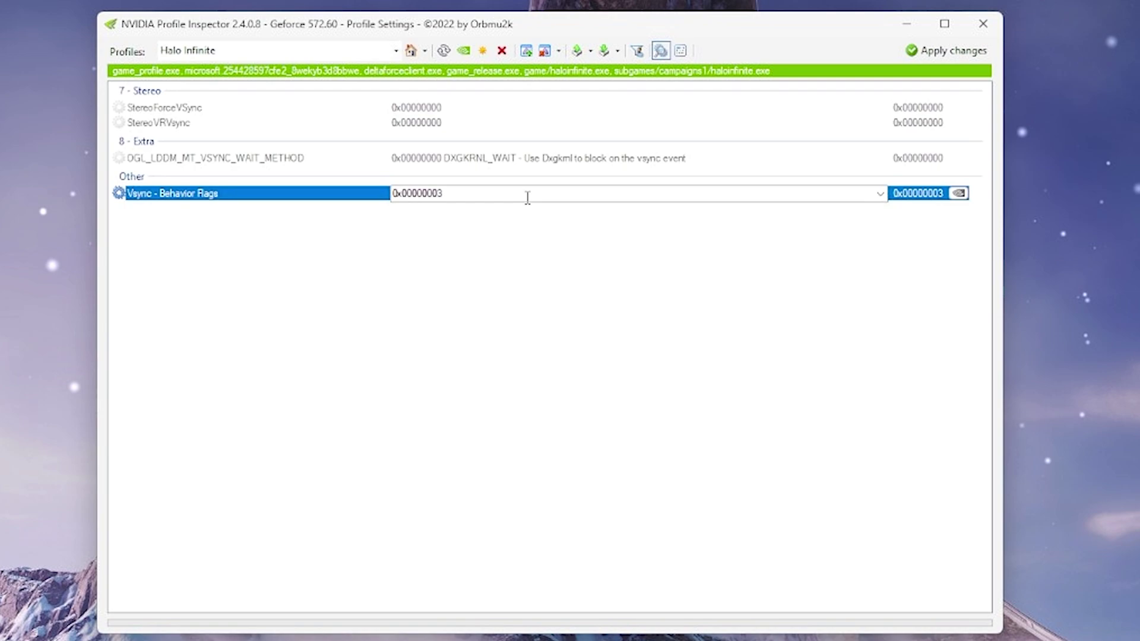
left_click(880, 193)
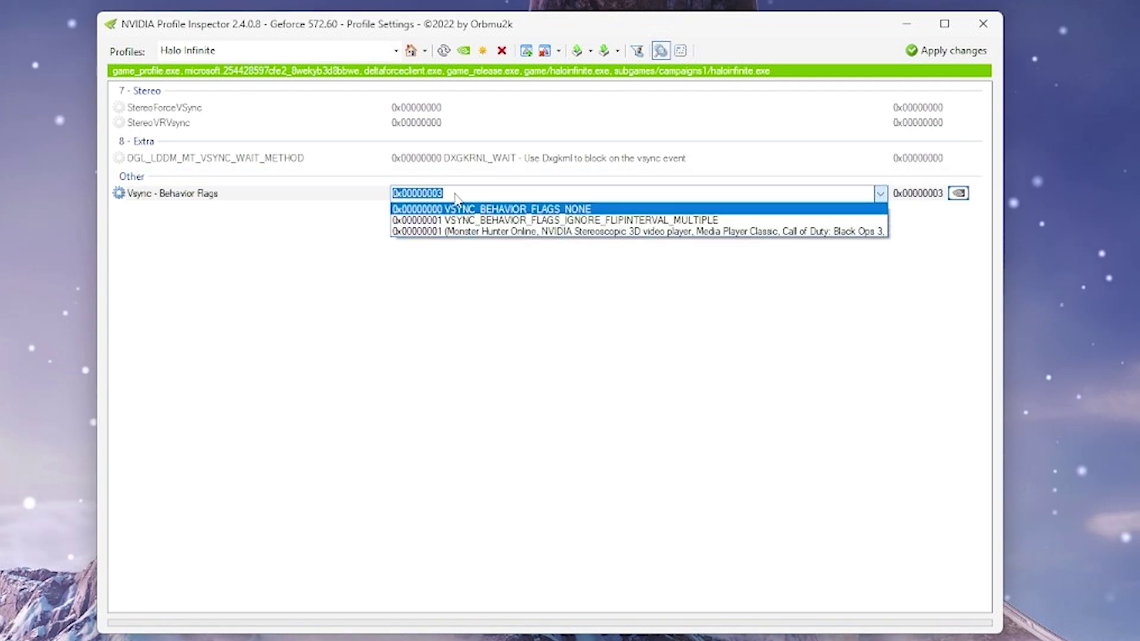
left_click(440, 210)
left_click(880, 195)
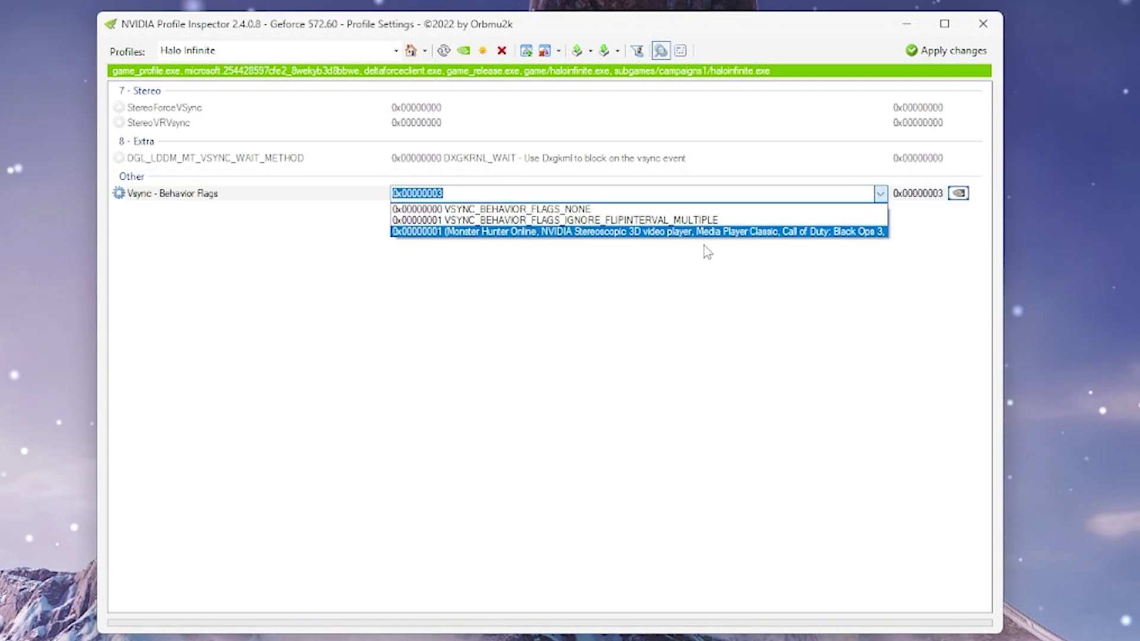
left_click(439, 209)
left_click_drag(444, 194, 439, 193)
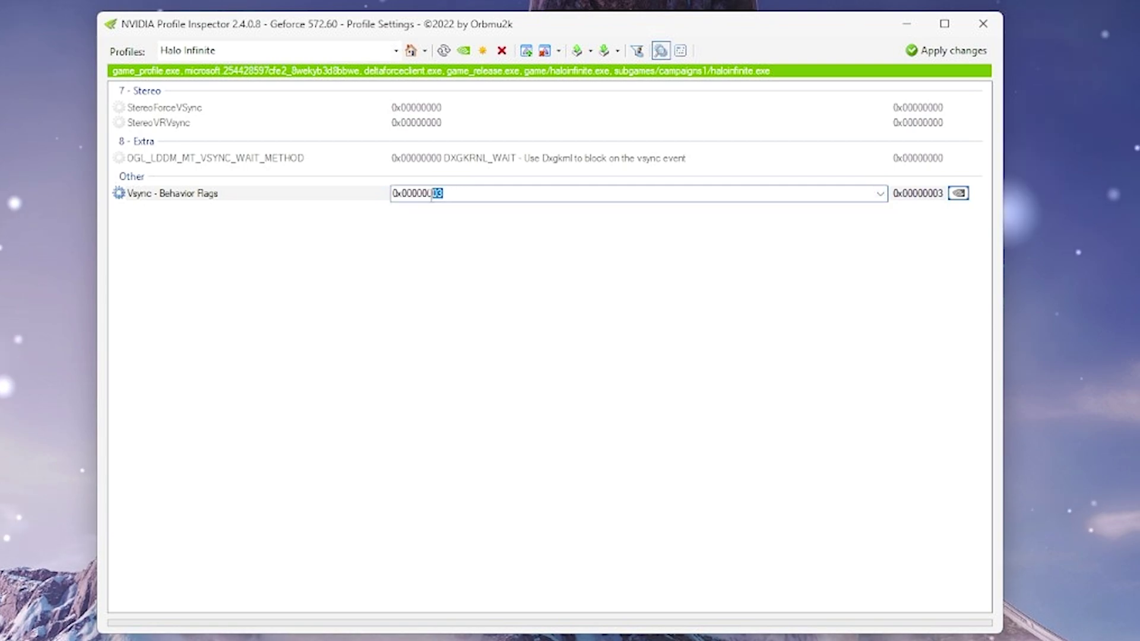
type("3")
key("Return")
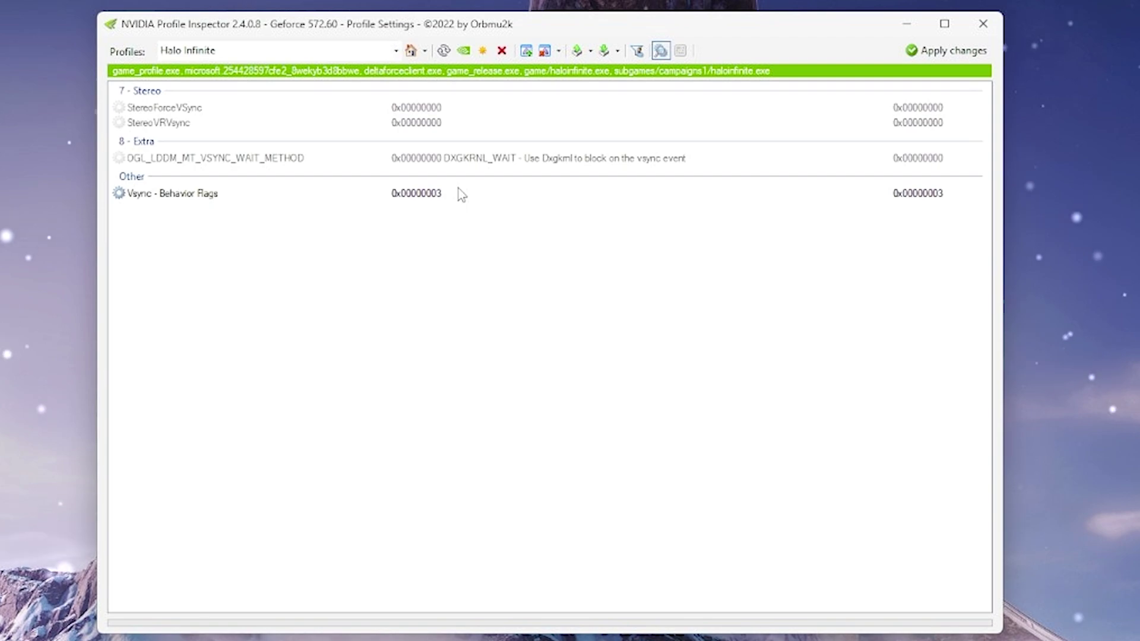
Step: Open Windows Graphics settings and expand its advanced options to check Variable refresh rate is On
key("super")
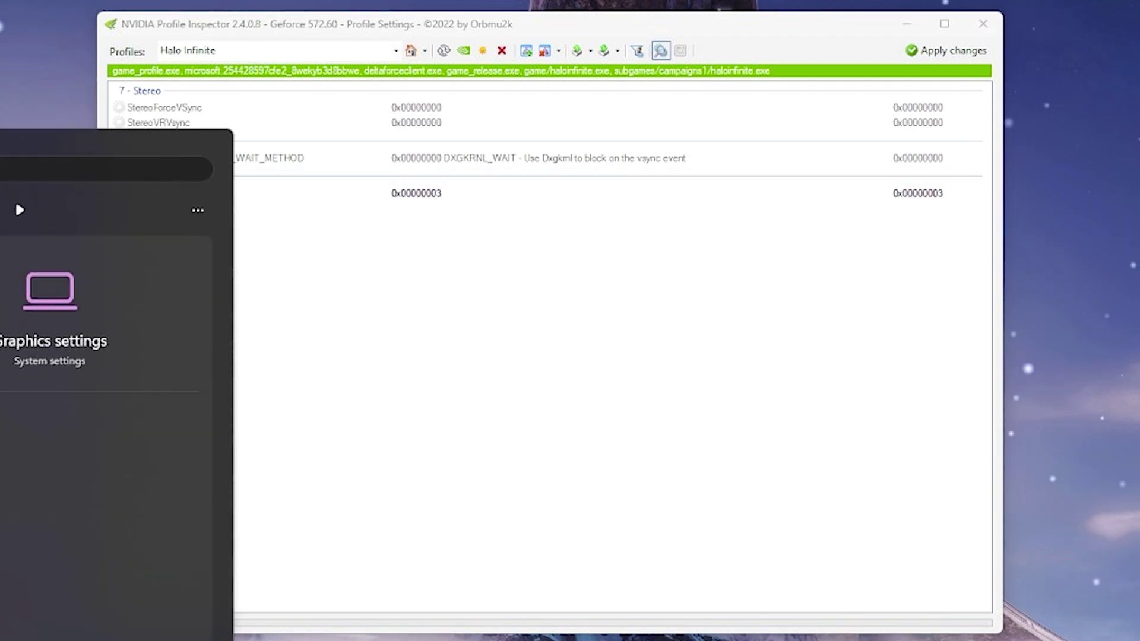
key("Return")
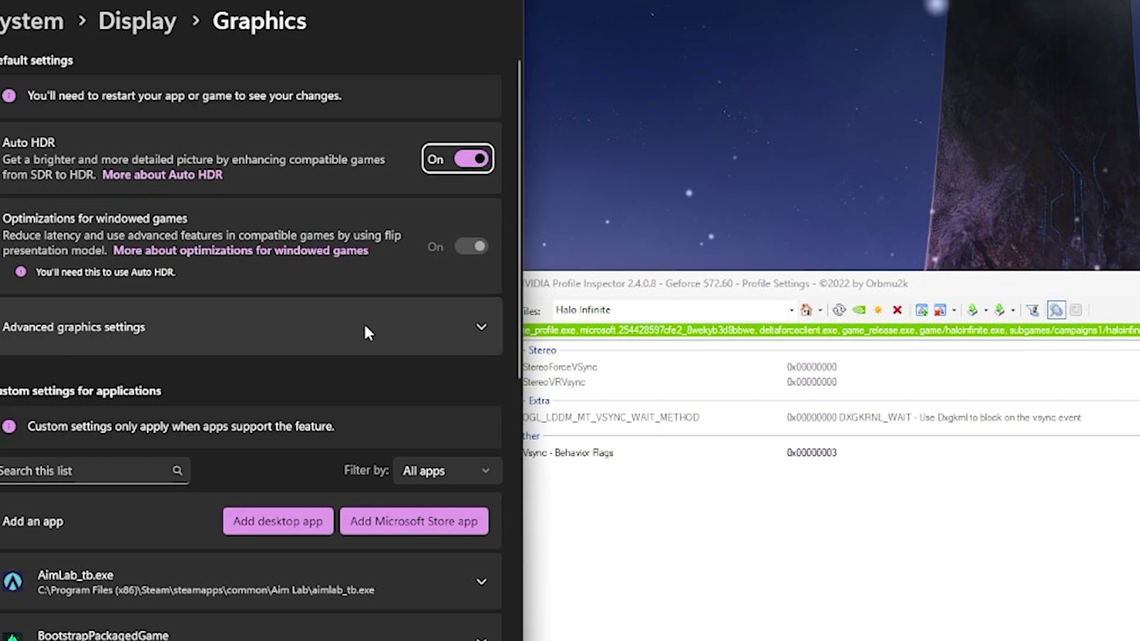
left_click(320, 336)
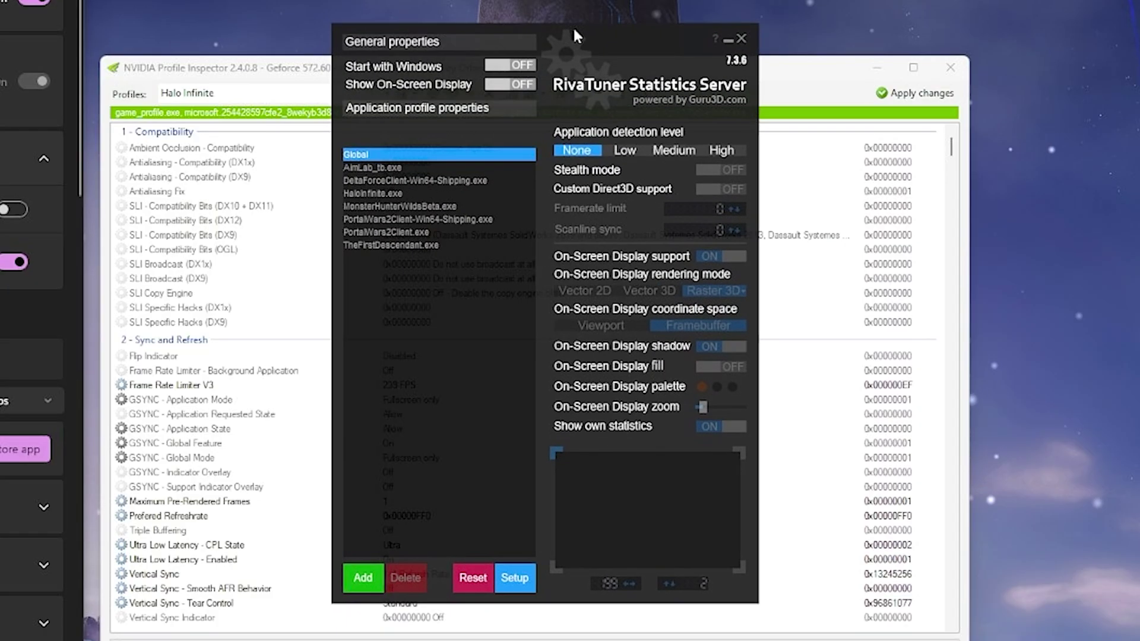
Step: Switch RivaTuner's Show On-Screen Display on, then enable a 4-bar frame color indicator in Setup
left_click_drag(573, 26, 539, 53)
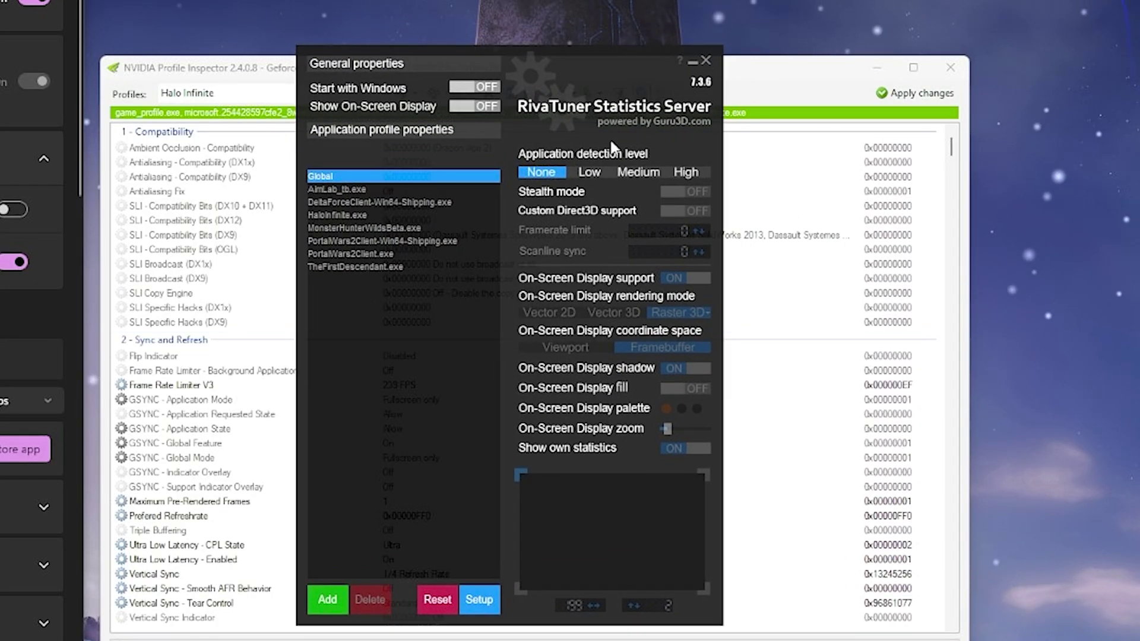
left_click(475, 108)
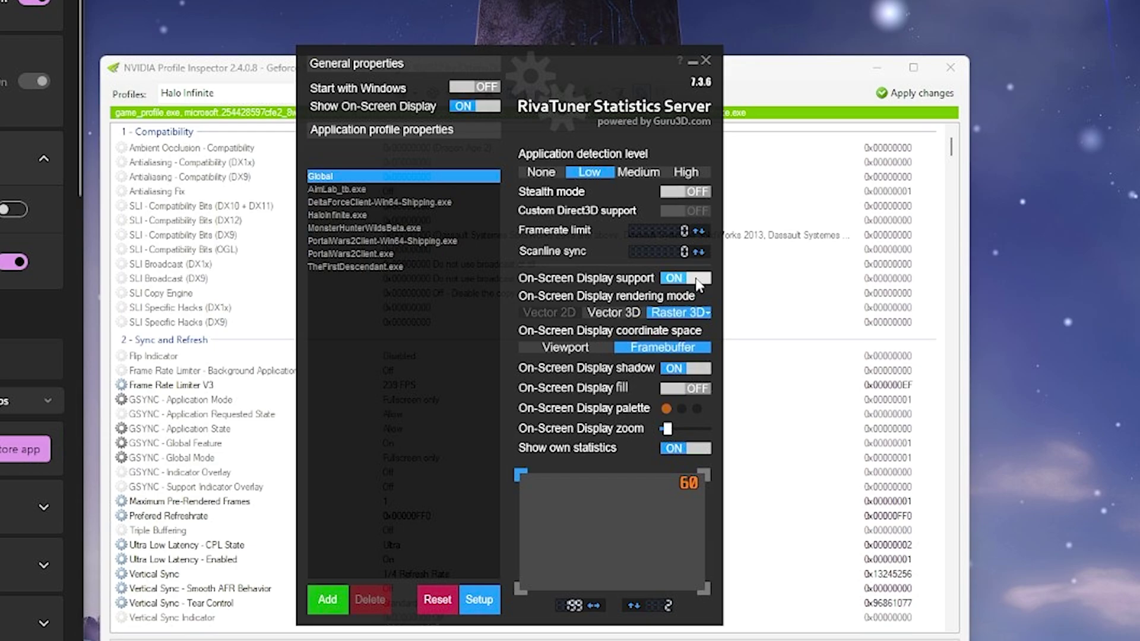
left_click(480, 600)
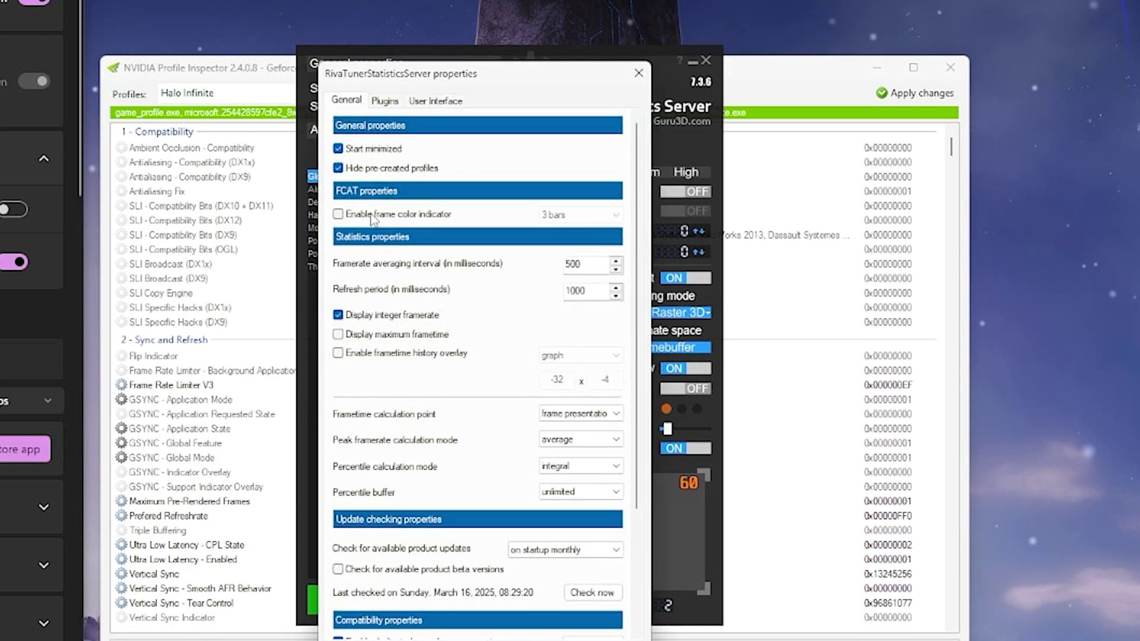
left_click(339, 214)
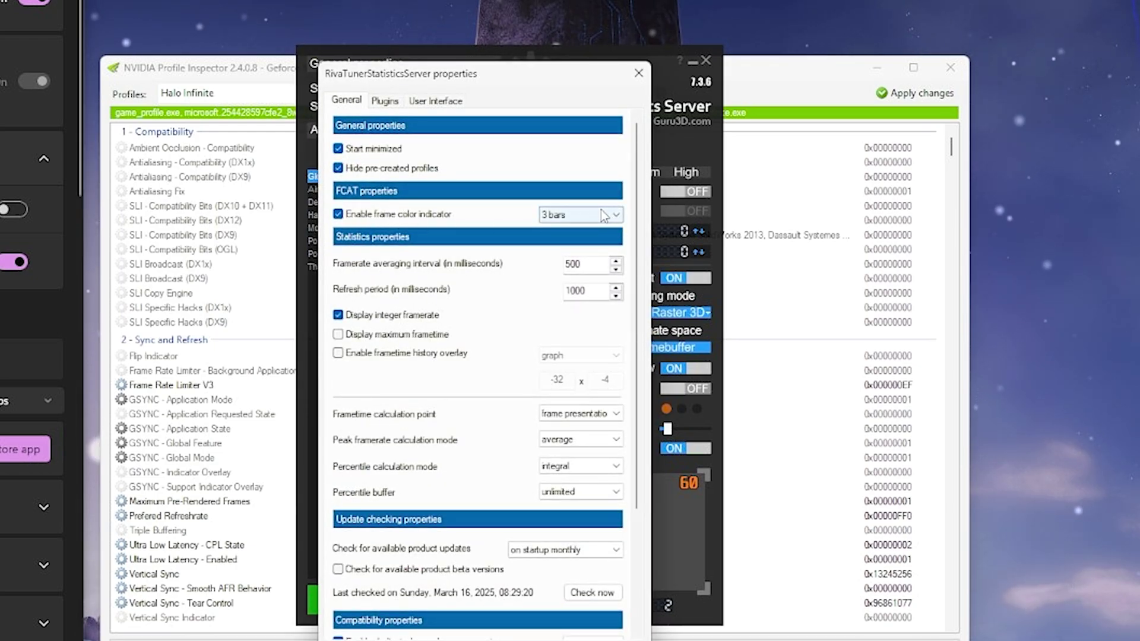
left_click(576, 214)
left_click(572, 261)
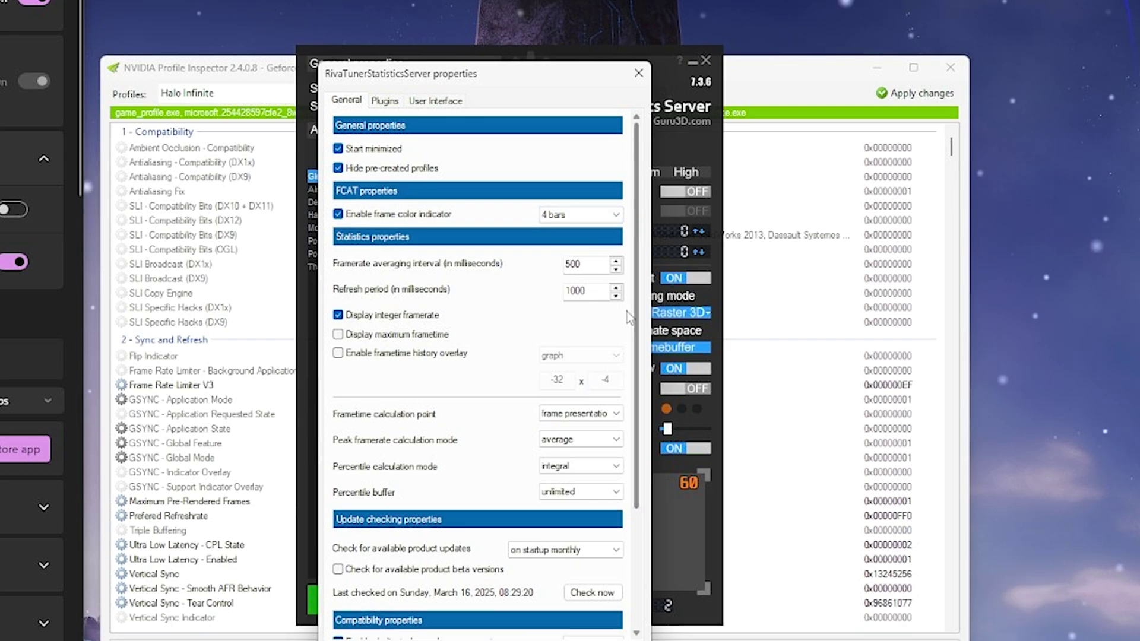
scroll(345, 444, "down", 5)
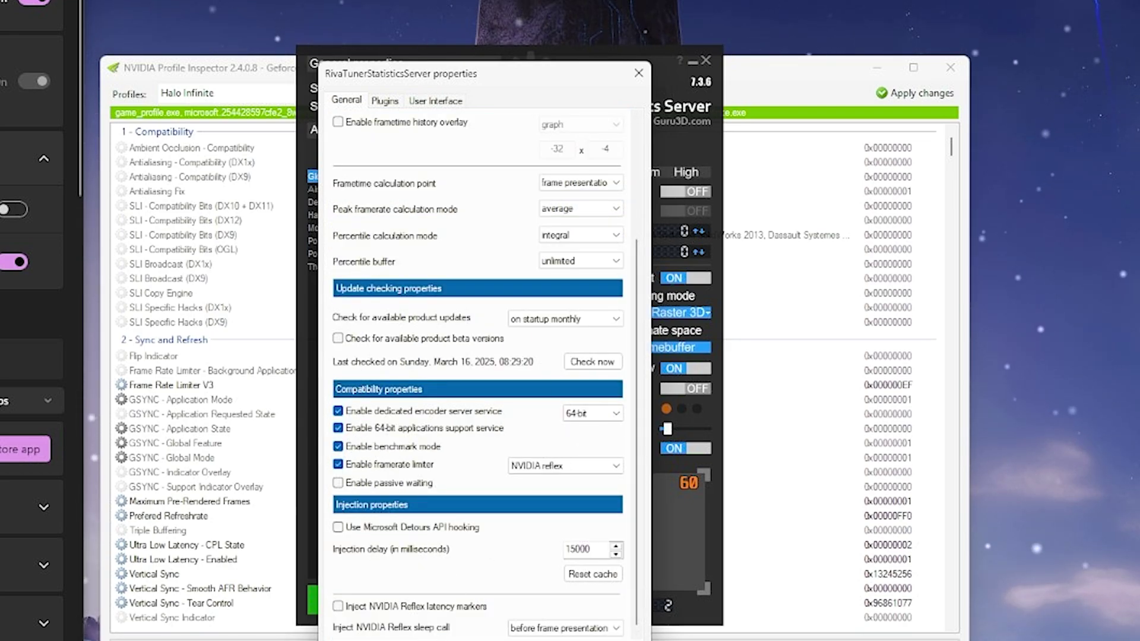
key("Return")
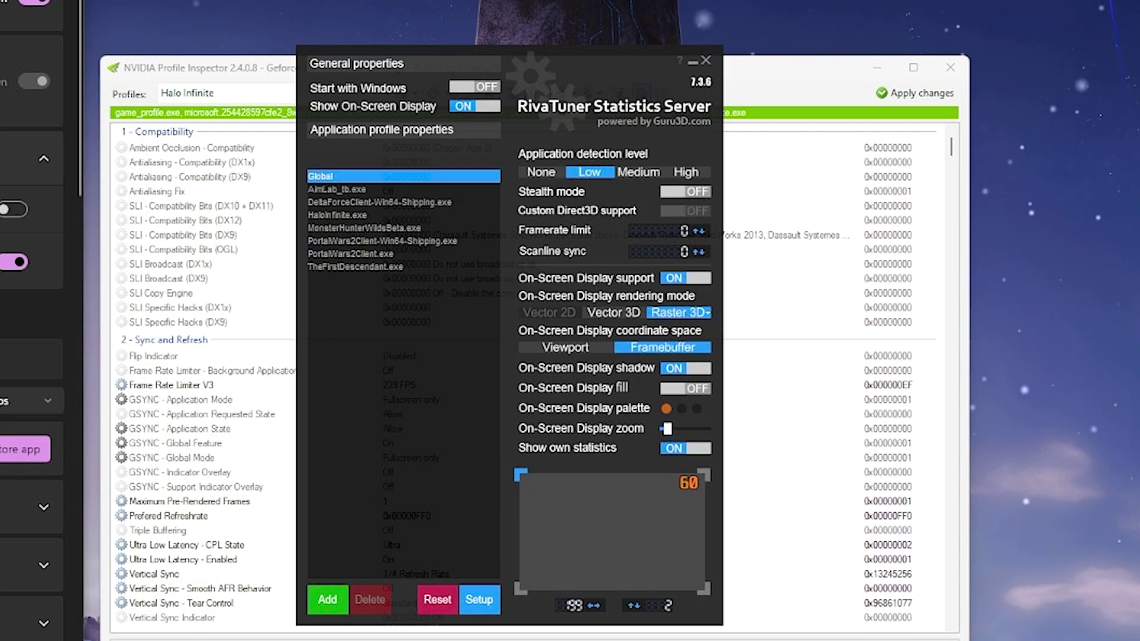